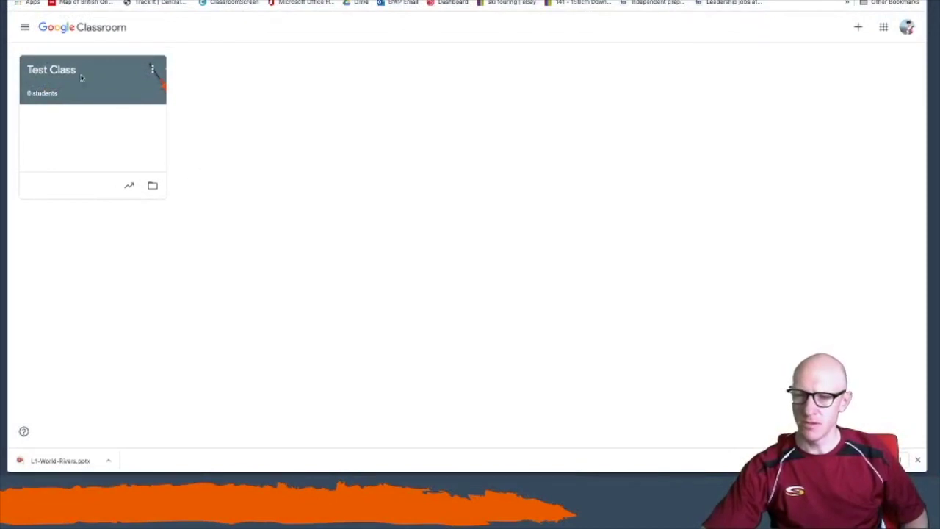
Step: Open the Test Class card from the Classroom home page
{"action": "left_click", "coordinate": [53, 71]}
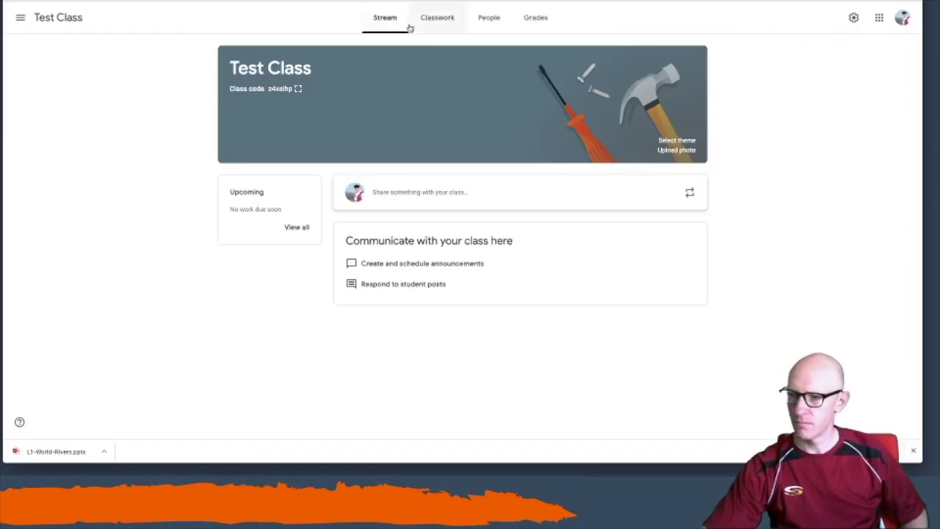
Step: From Classwork, create an assignment titled 'Test Assignment' with instructions 'Instructions'
{"action": "left_click", "coordinate": [563, 166]}
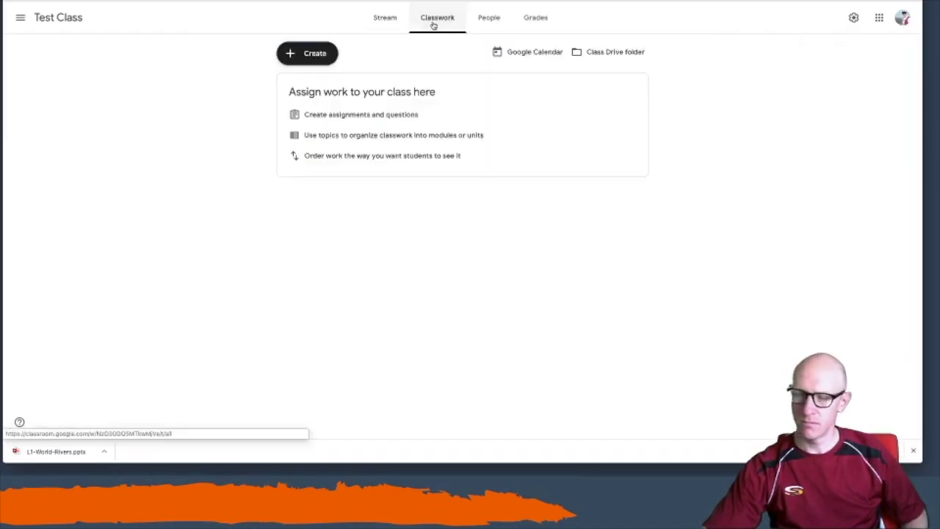
{"action": "left_click", "coordinate": [310, 55]}
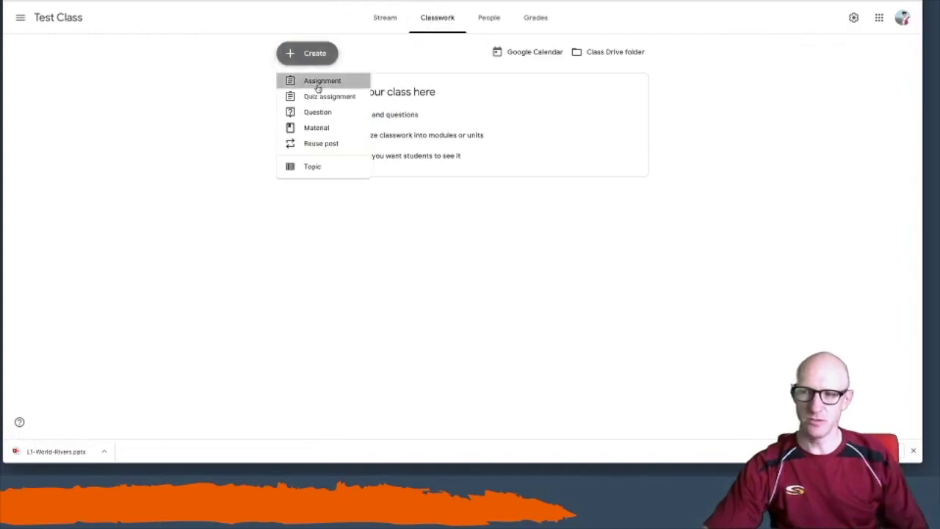
{"action": "left_click", "coordinate": [317, 82]}
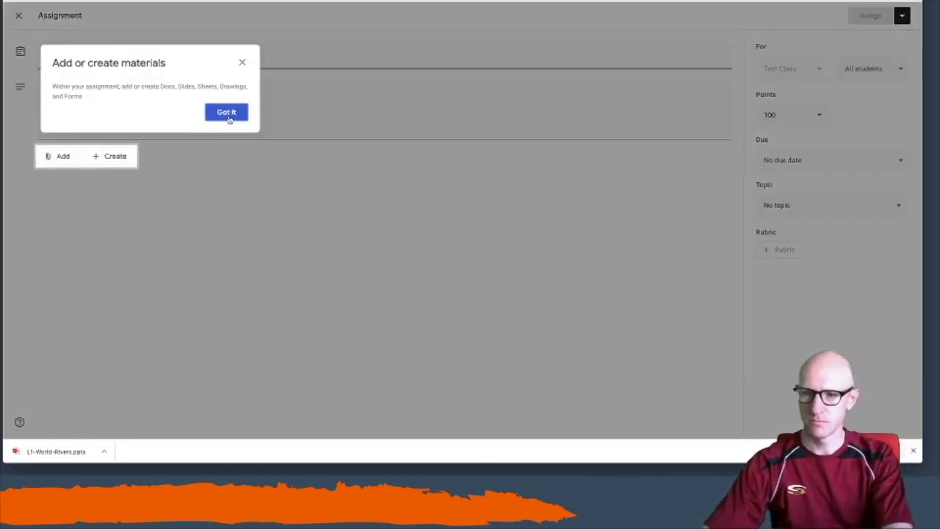
{"action": "left_click", "coordinate": [230, 114]}
{"action": "type", "text": "Tes"}
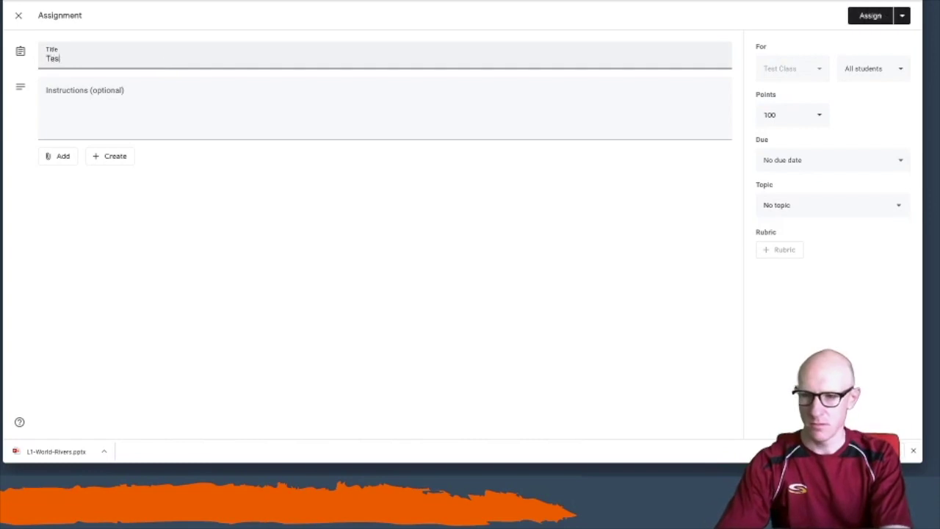
{"action": "type", "text": "t Assignment"}
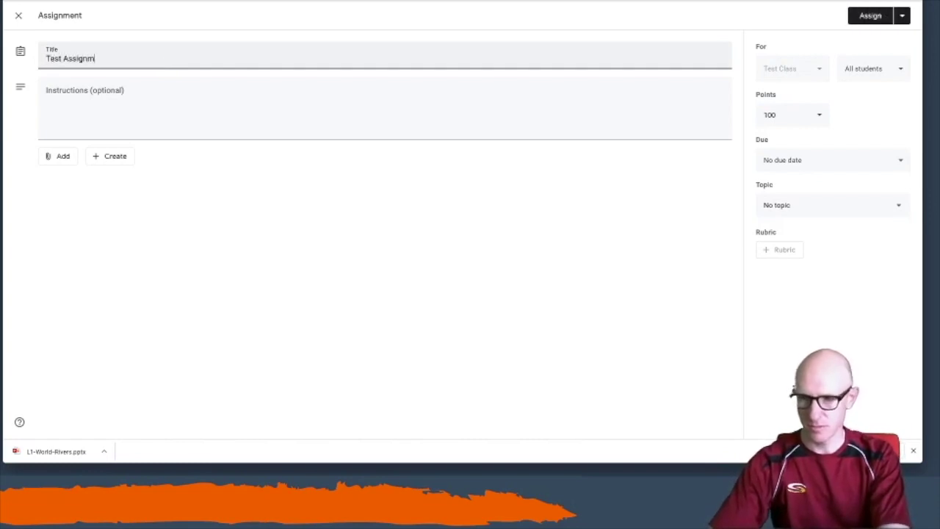
{"action": "left_click", "coordinate": [162, 115]}
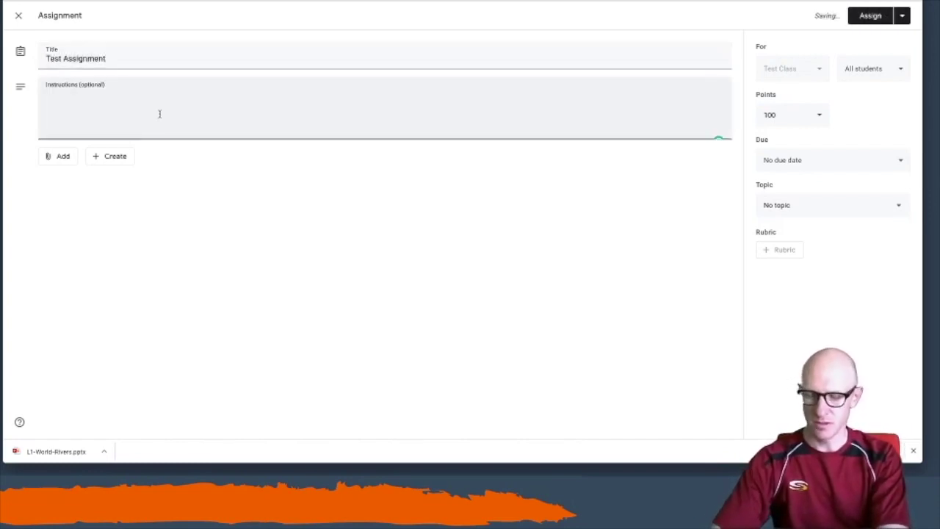
{"action": "type", "text": "Instructio"}
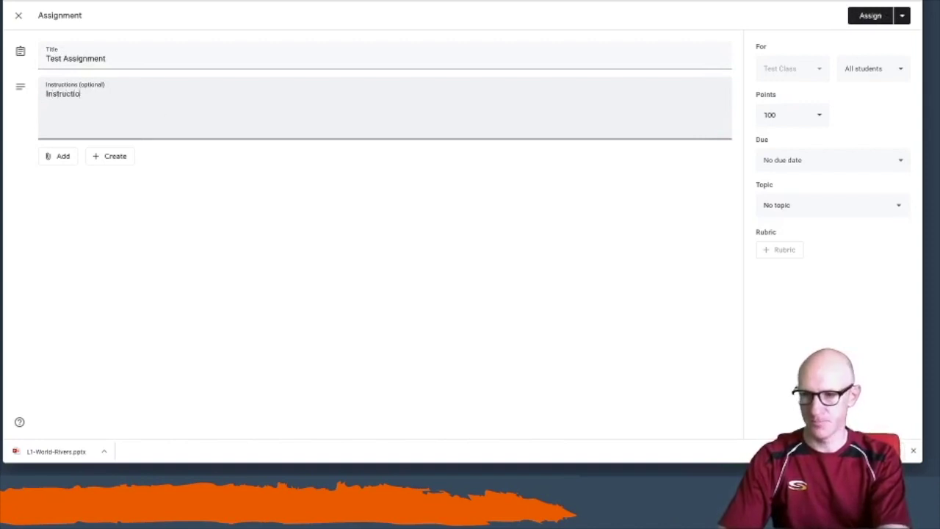
{"action": "type", "text": "ns"}
Step: Upload L1-World-Rivers.pptx from the computer as the assignment's attachment
{"action": "left_click", "coordinate": [61, 158]}
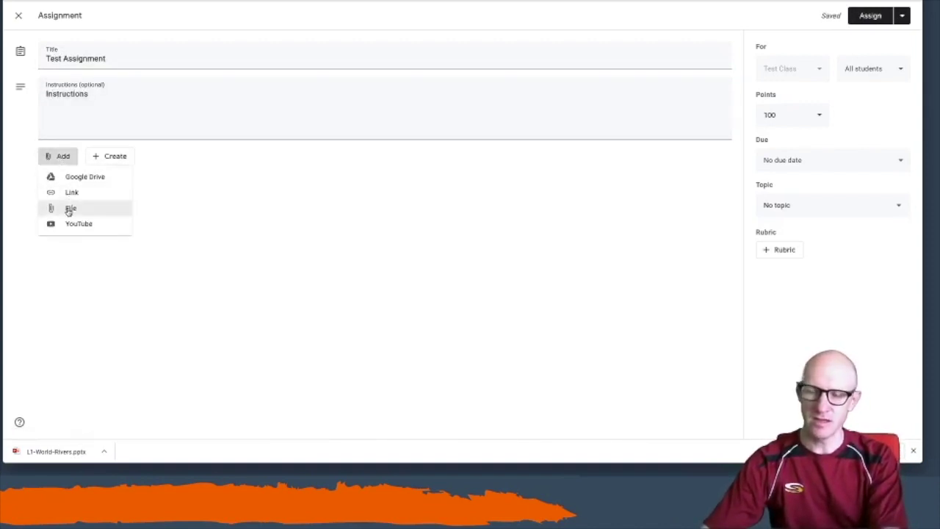
{"action": "left_click", "coordinate": [68, 209]}
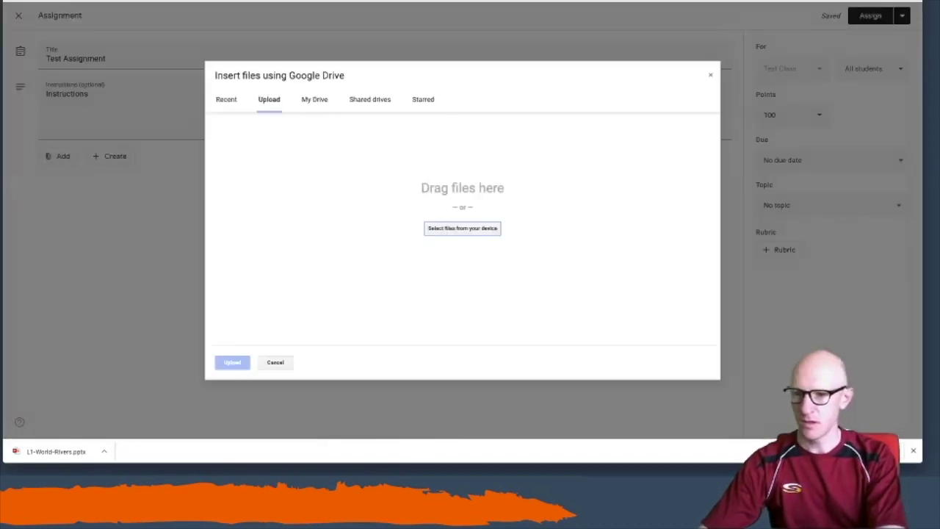
{"action": "left_click_drag", "start_coordinate": [4, 279], "coordinate": [461, 223]}
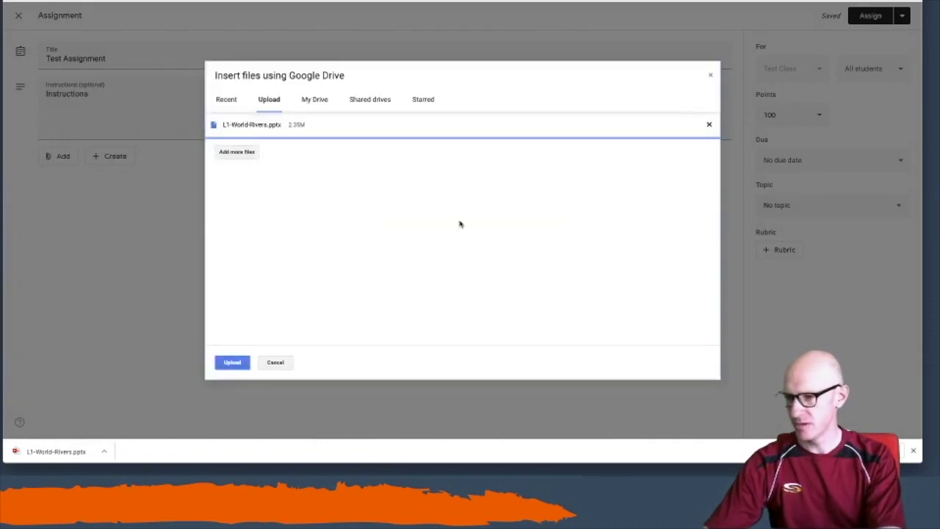
{"action": "left_click", "coordinate": [233, 363]}
Step: Set the file's student access and post Test Assignment to the class
{"action": "left_click", "coordinate": [716, 159]}
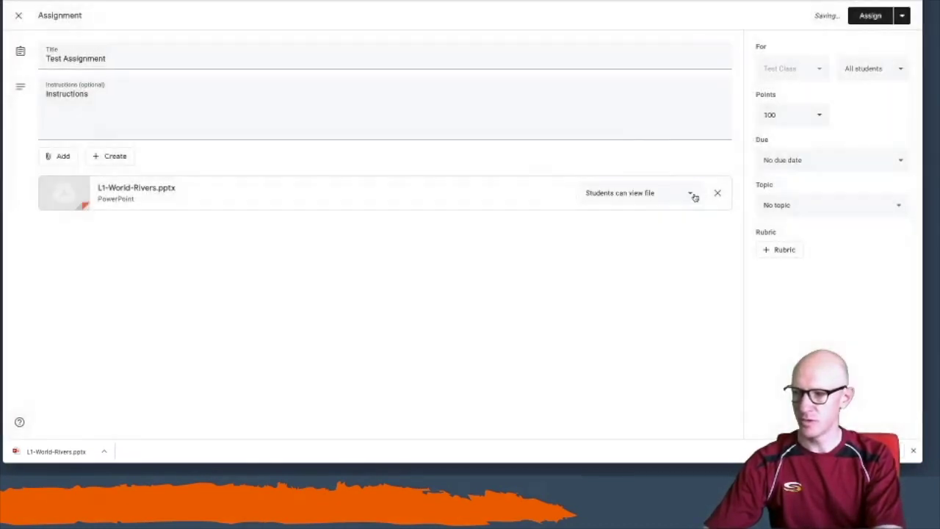
{"action": "left_click", "coordinate": [691, 195]}
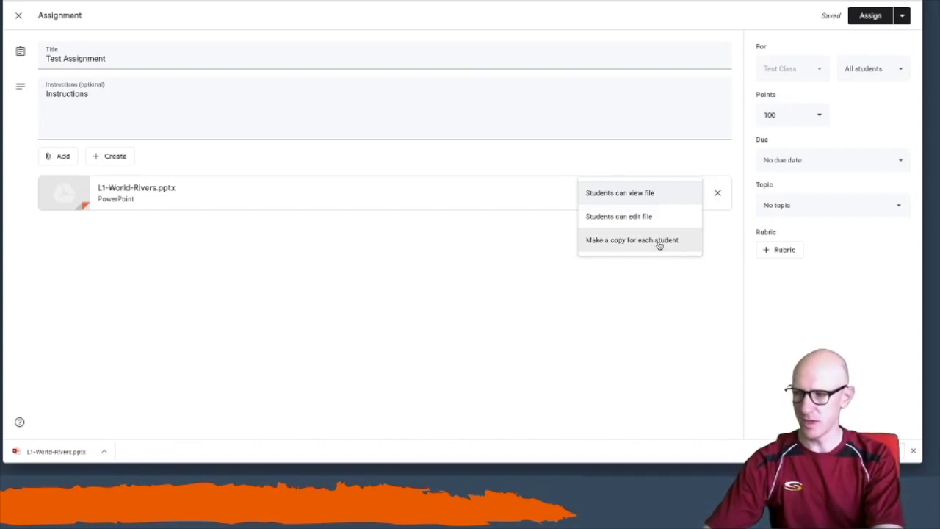
{"action": "left_click", "coordinate": [875, 19]}
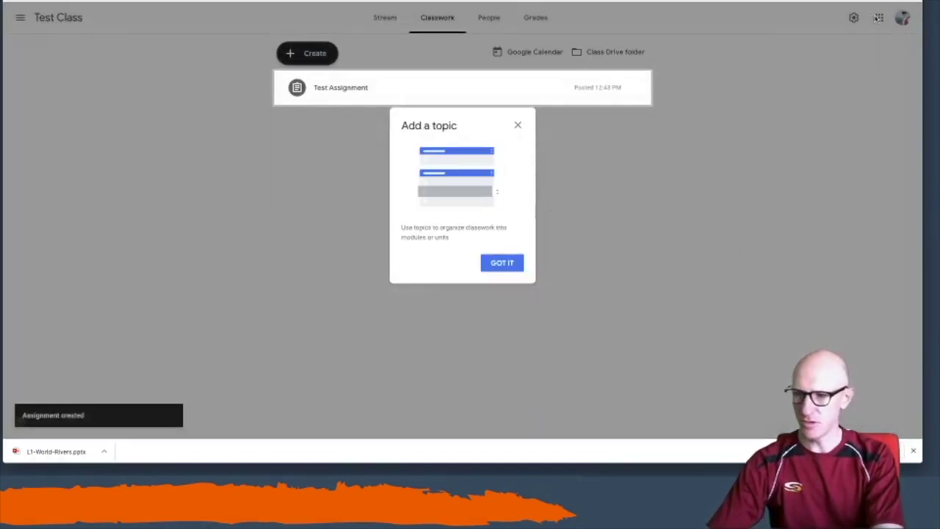
{"action": "left_click", "coordinate": [517, 126]}
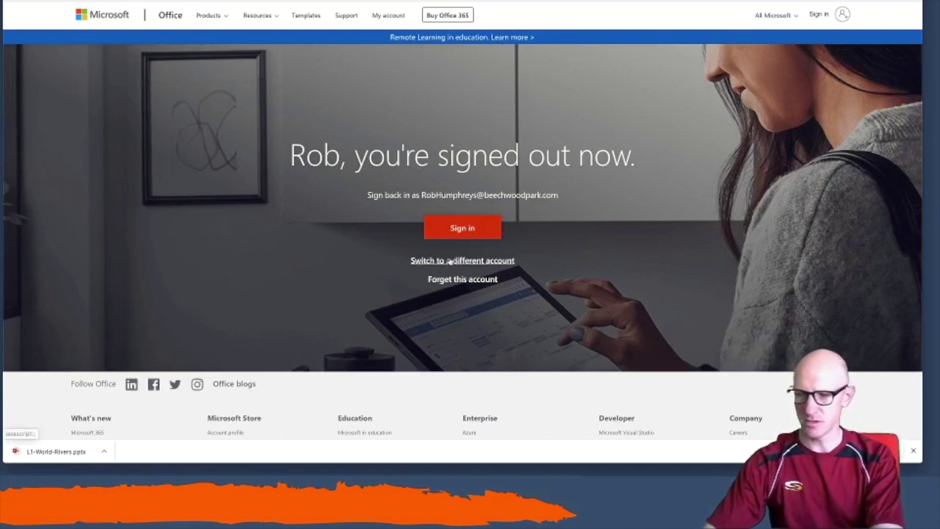
Step: Sign back in to Office 365 with the account password and stay signed in
{"action": "left_click", "coordinate": [461, 229]}
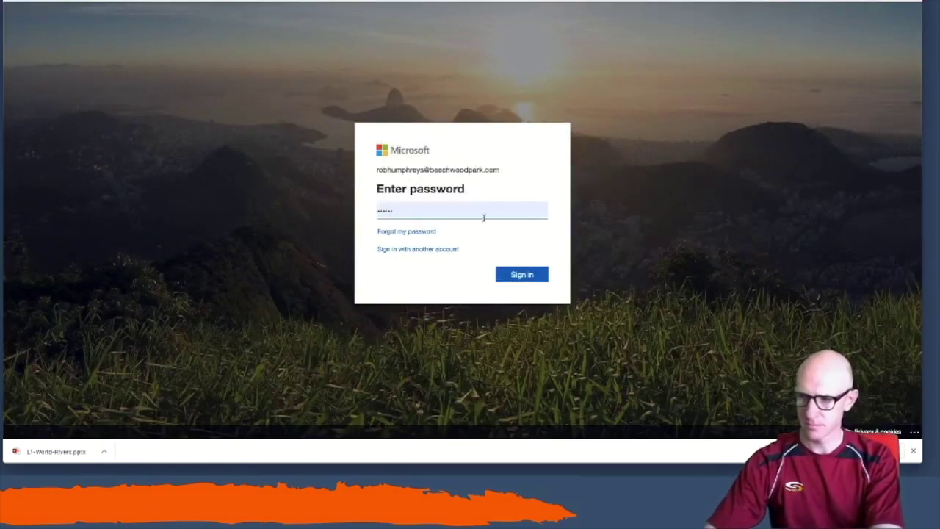
{"action": "left_click", "coordinate": [506, 275]}
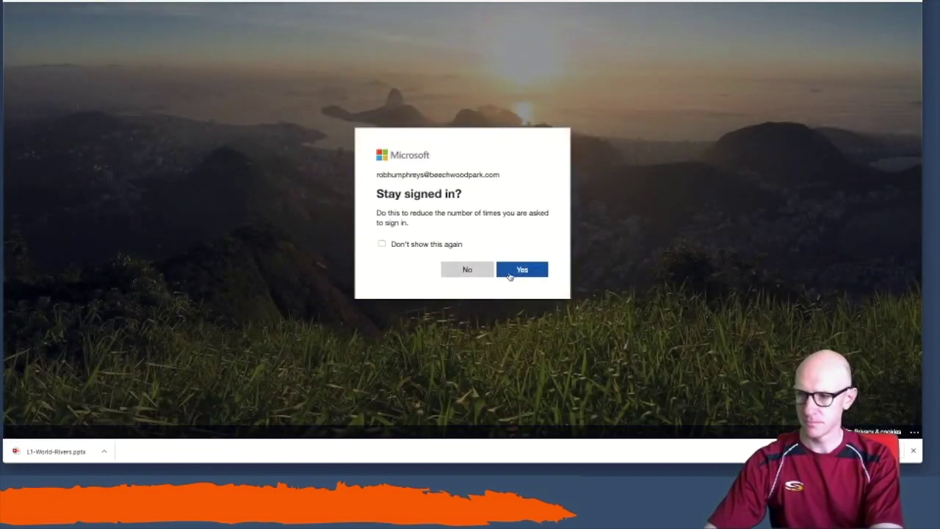
{"action": "left_click", "coordinate": [509, 274]}
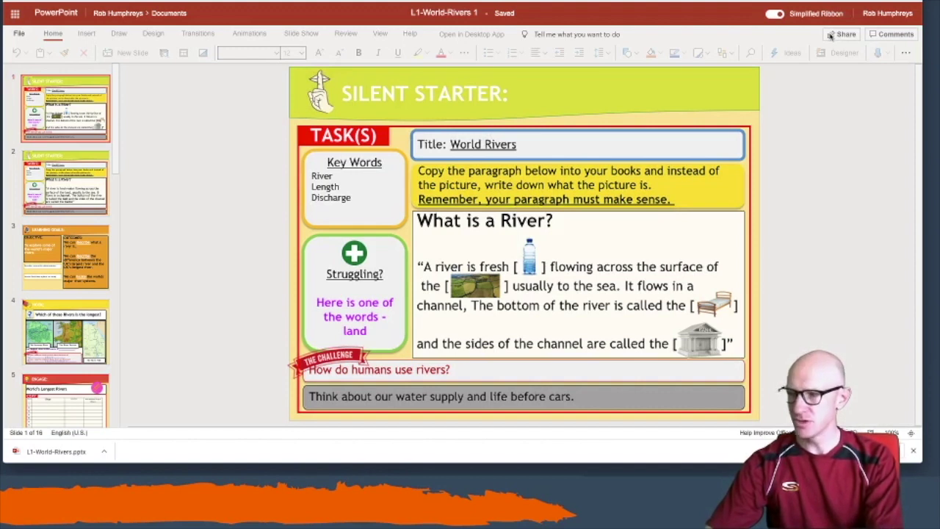
Step: Create a view-only share link for L1-World-Rivers 1 with editing disallowed, and copy it
{"action": "left_click", "coordinate": [837, 34]}
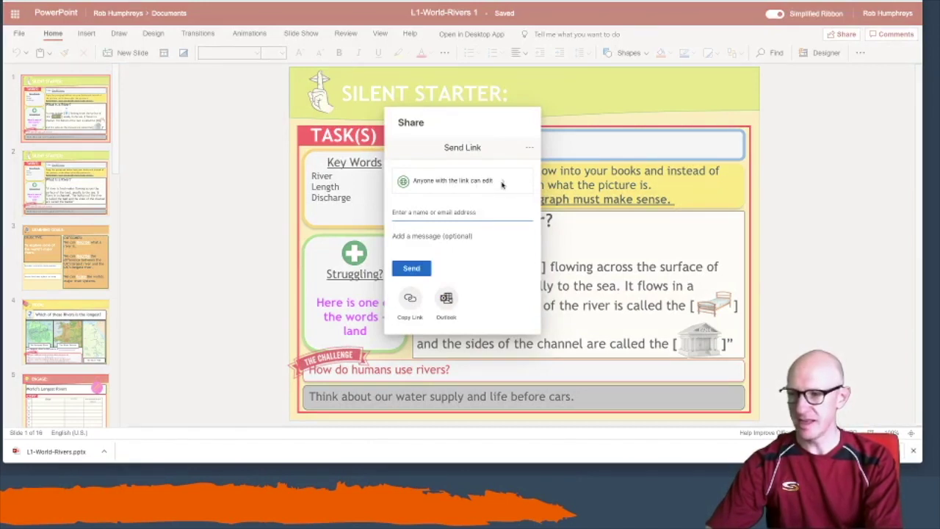
{"action": "left_click", "coordinate": [505, 185]}
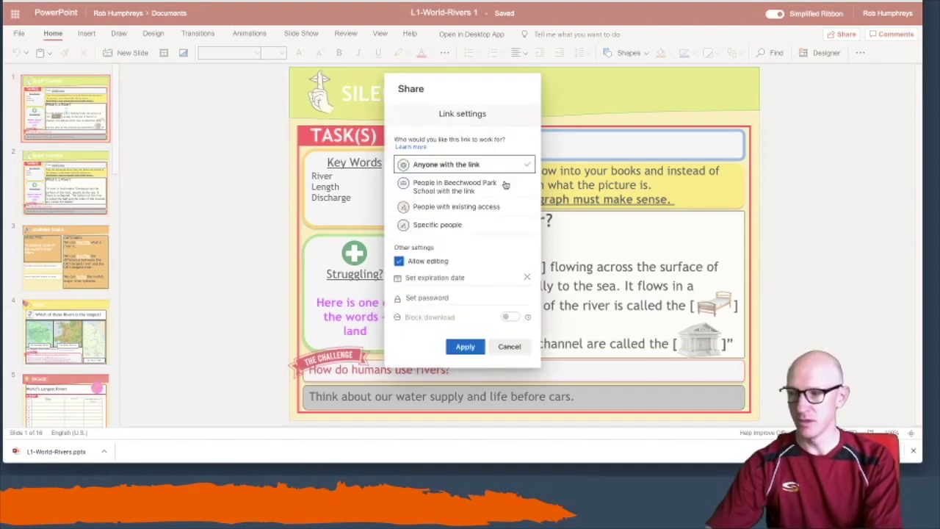
{"action": "left_click", "coordinate": [398, 262]}
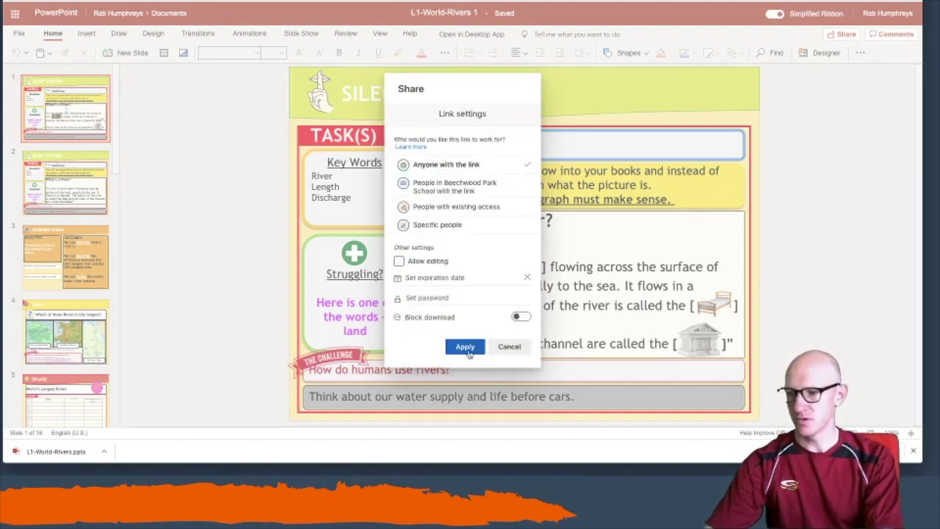
{"action": "left_click", "coordinate": [465, 347]}
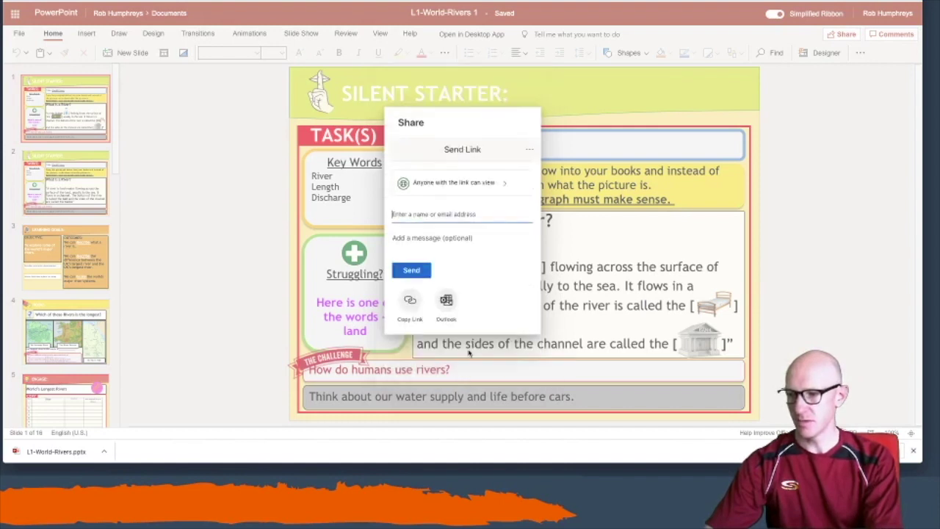
{"action": "left_click", "coordinate": [409, 302]}
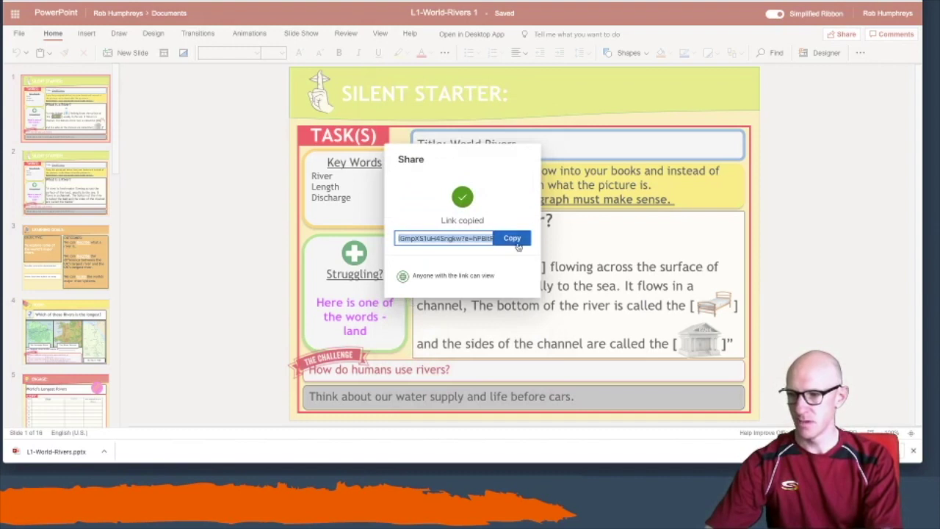
{"action": "left_click", "coordinate": [514, 243]}
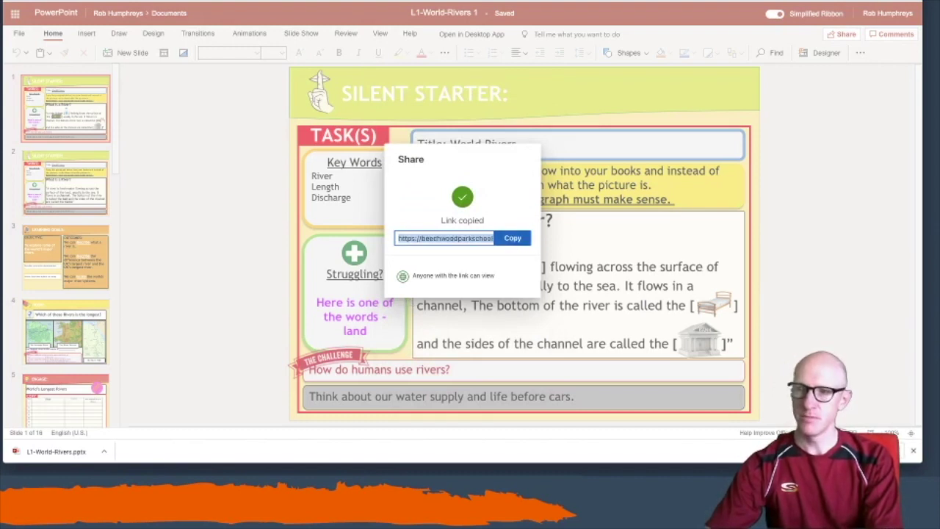
{"action": "key", "text": "ctrl+Tab"}
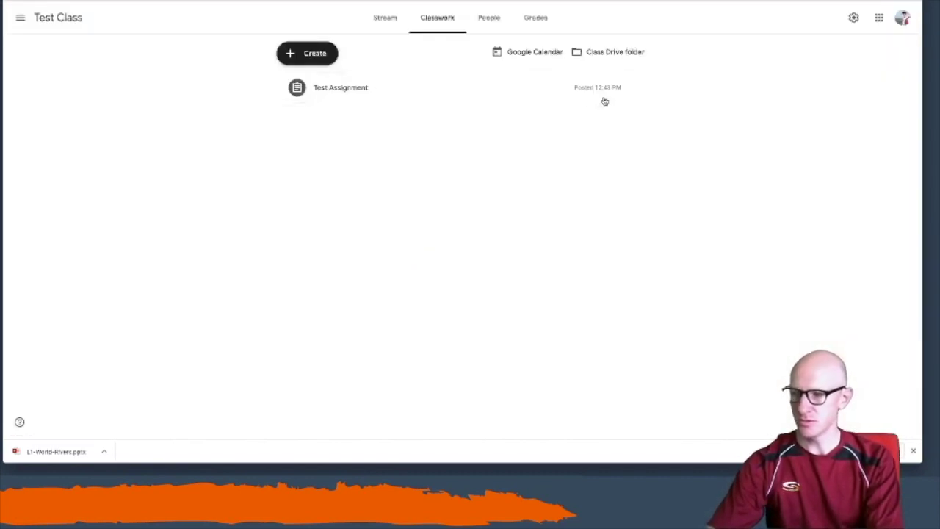
Step: Start a second assignment titled 'Test assignment 2'
{"action": "left_click", "coordinate": [320, 59]}
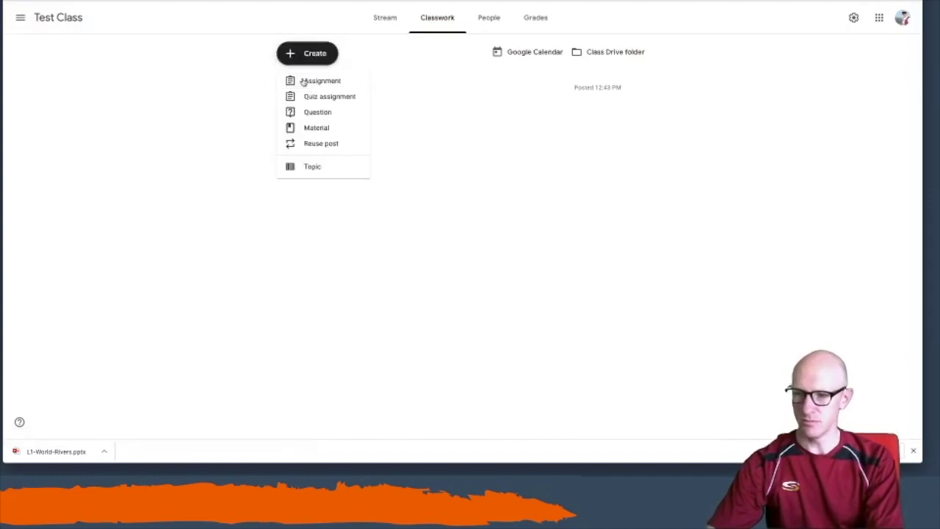
{"action": "left_click", "coordinate": [305, 81]}
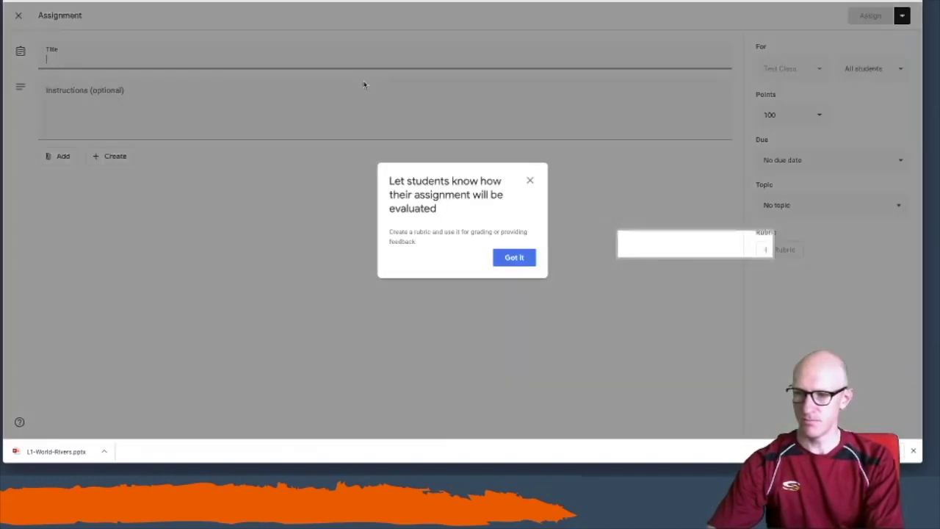
{"action": "left_click", "coordinate": [520, 258]}
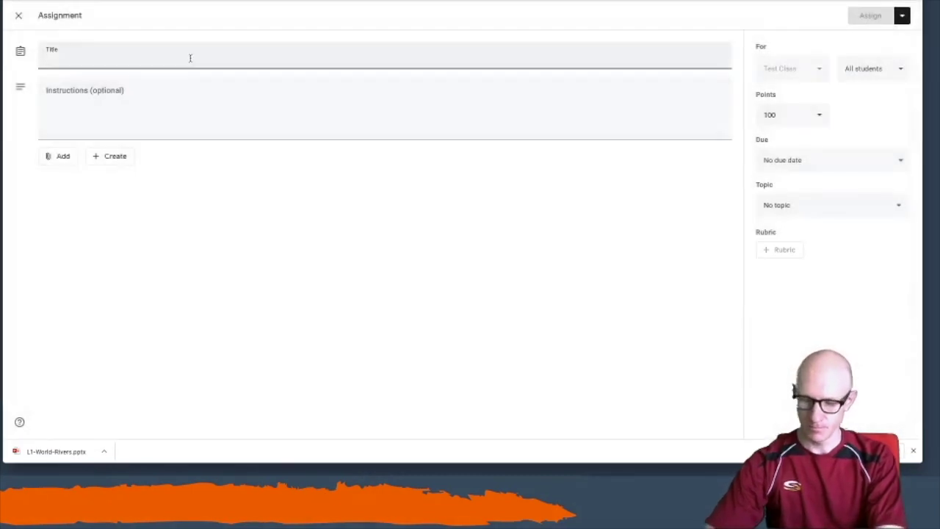
{"action": "type", "text": "Test ass"}
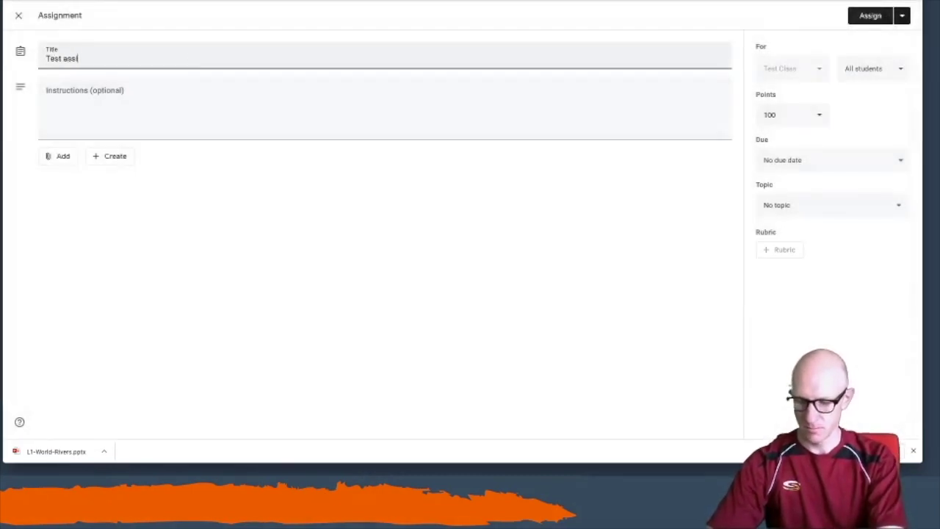
{"action": "type", "text": "ignment 2"}
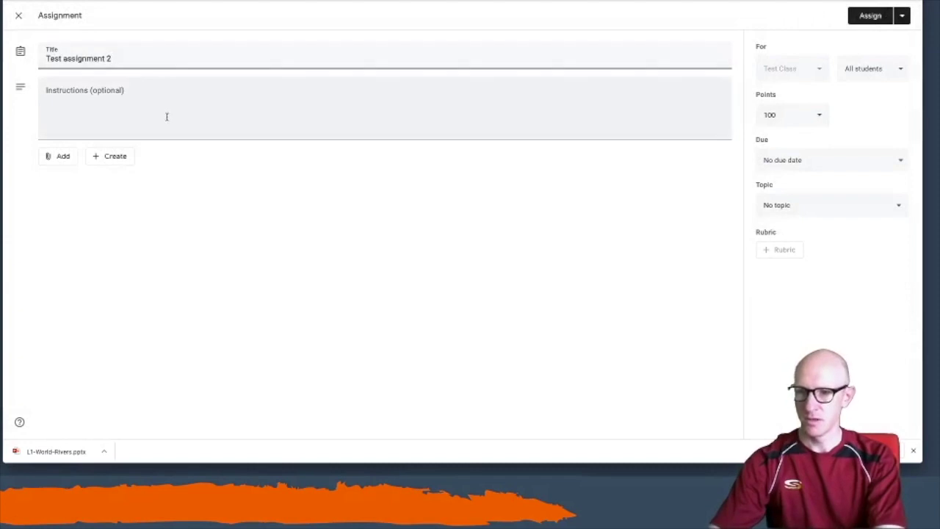
{"action": "left_click", "coordinate": [167, 116]}
Step: Attach the pasted OneDrive share link and post Test assignment 2
{"action": "left_click", "coordinate": [63, 156]}
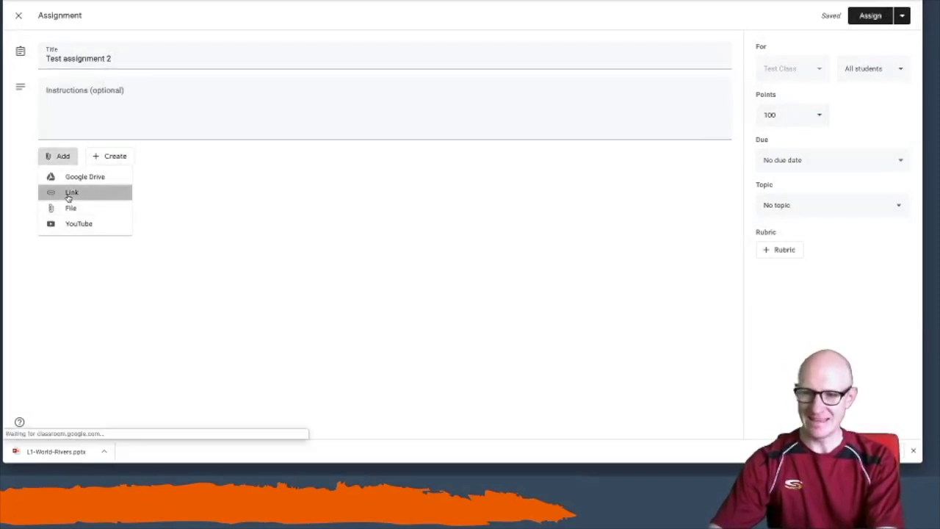
{"action": "left_click", "coordinate": [70, 191]}
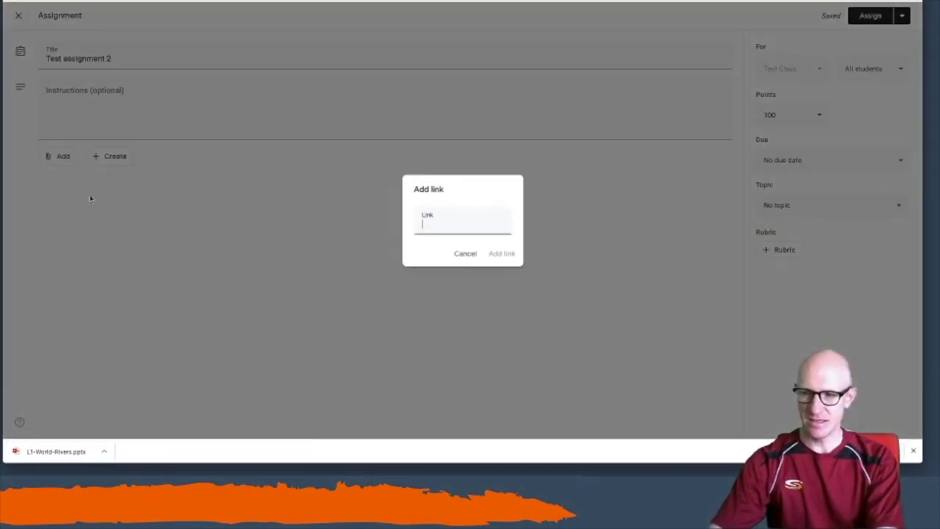
{"action": "right_click", "coordinate": [456, 227]}
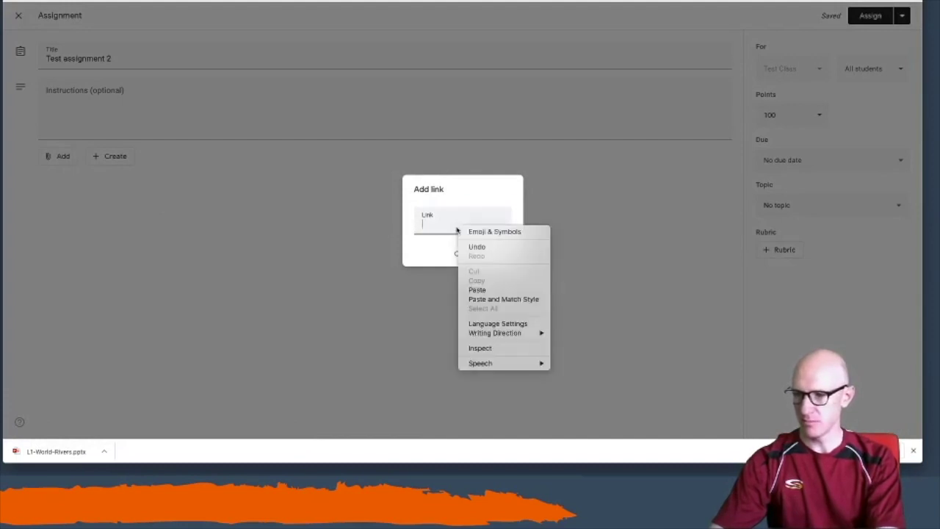
{"action": "left_click", "coordinate": [478, 291]}
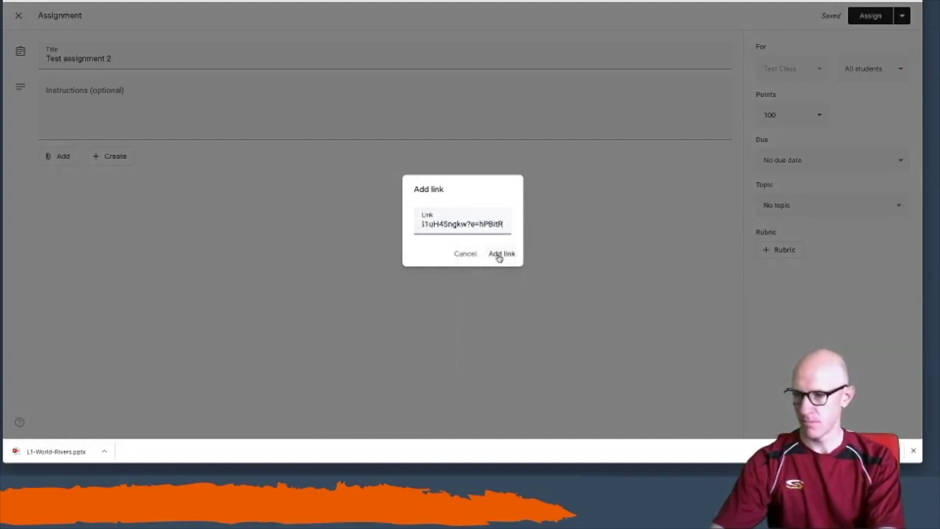
{"action": "left_click", "coordinate": [500, 254]}
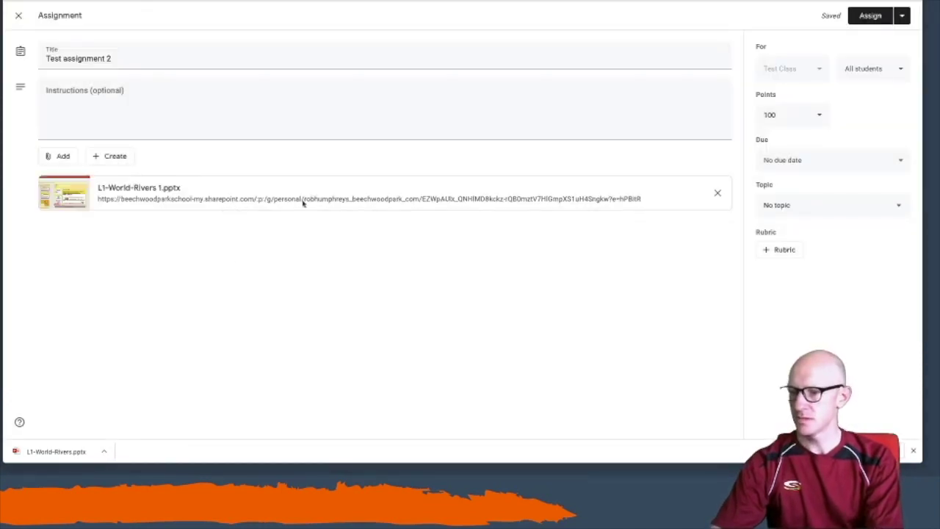
{"action": "left_click", "coordinate": [874, 18]}
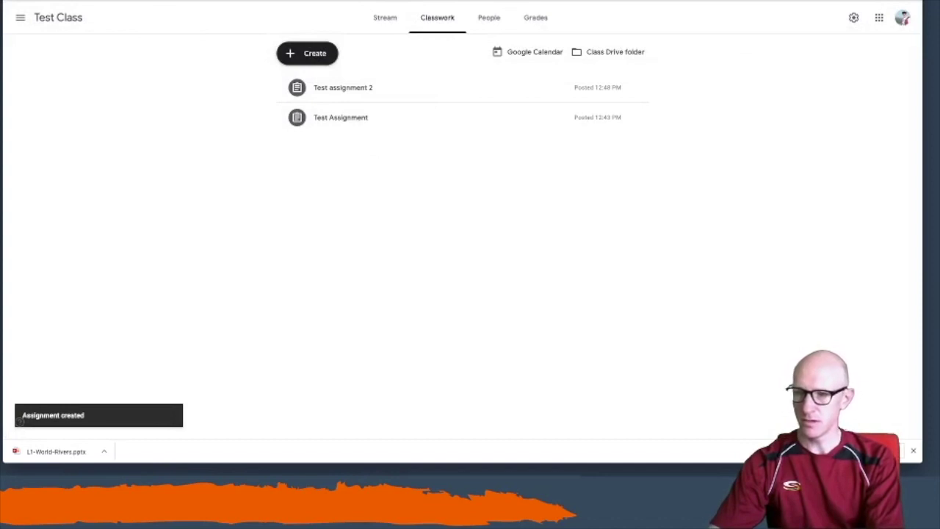
{"action": "key", "text": "ctrl+Tab"}
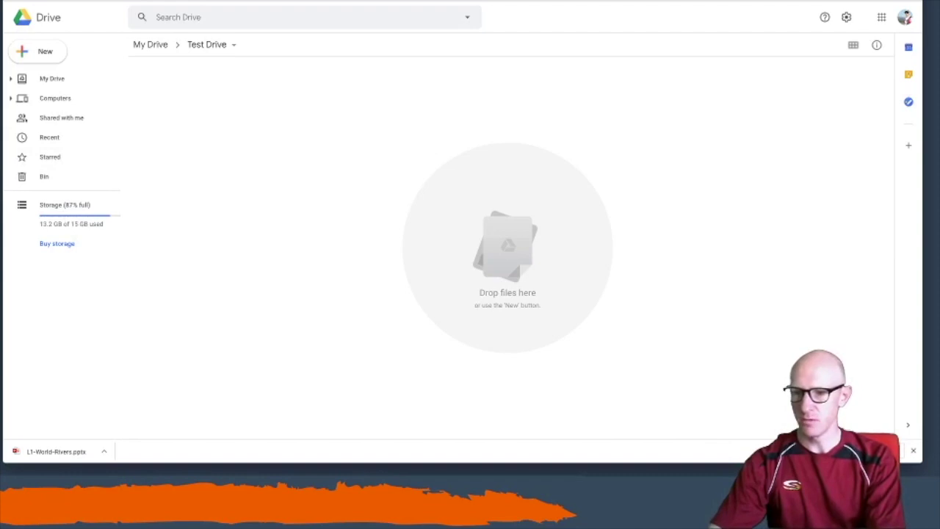
Step: Upload L1-World-Rivers.pptx into the Test Drive folder and open it with Google Slides
{"action": "left_click_drag", "start_coordinate": [7, 235], "coordinate": [392, 118]}
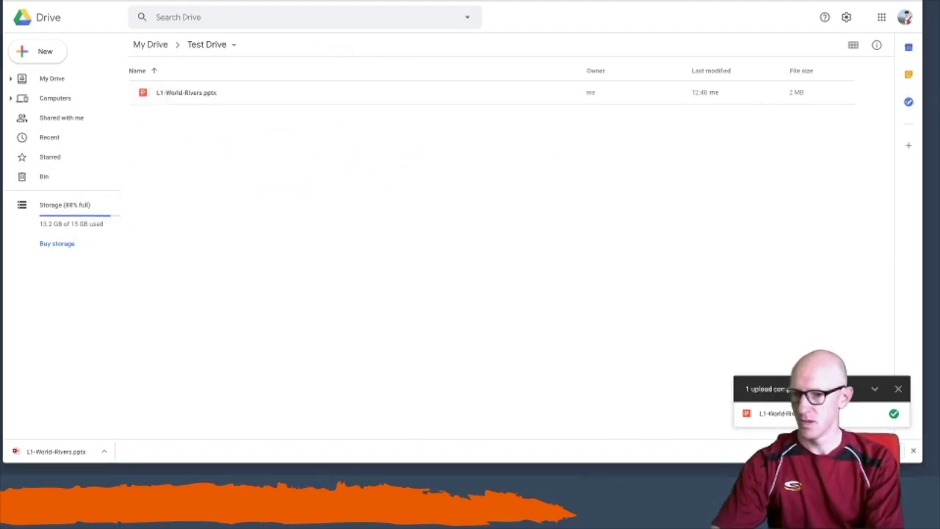
{"action": "left_click", "coordinate": [207, 97]}
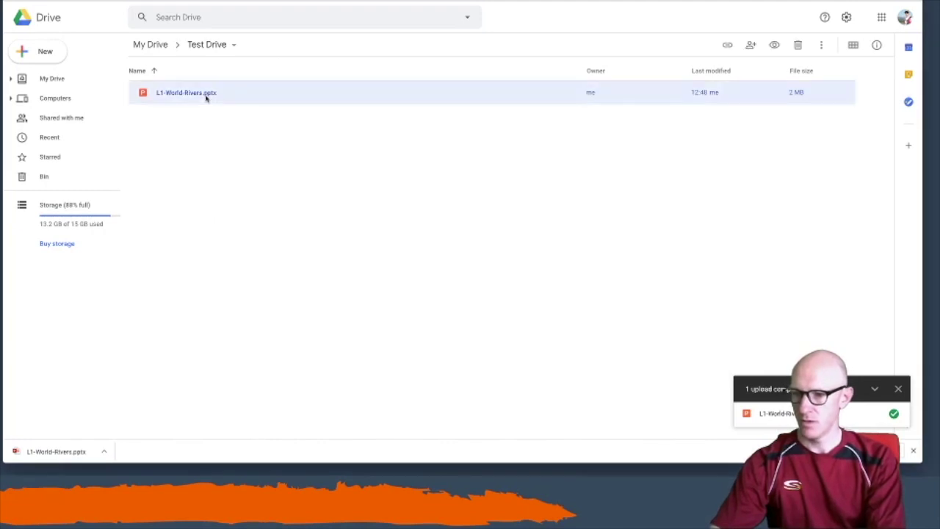
{"action": "right_click", "coordinate": [194, 95]}
{"action": "mouse_move", "coordinate": [254, 127]}
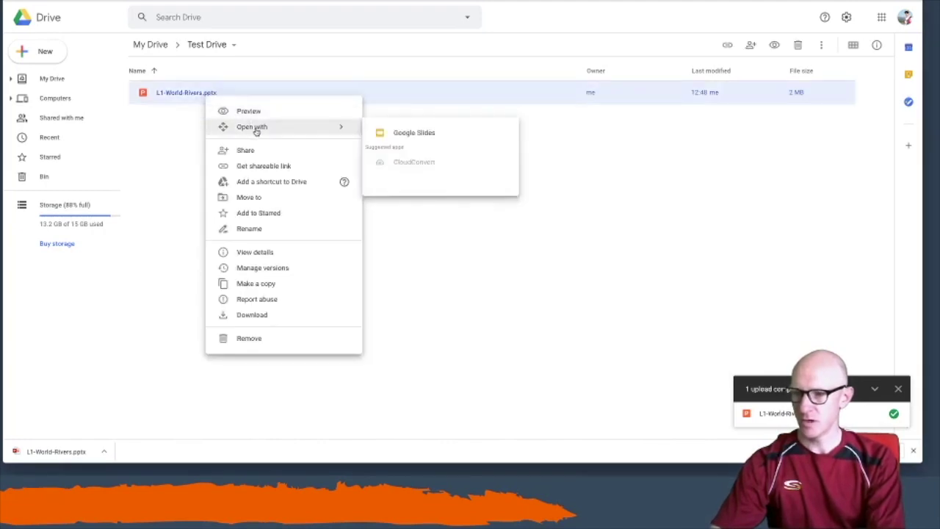
{"action": "left_click", "coordinate": [414, 135]}
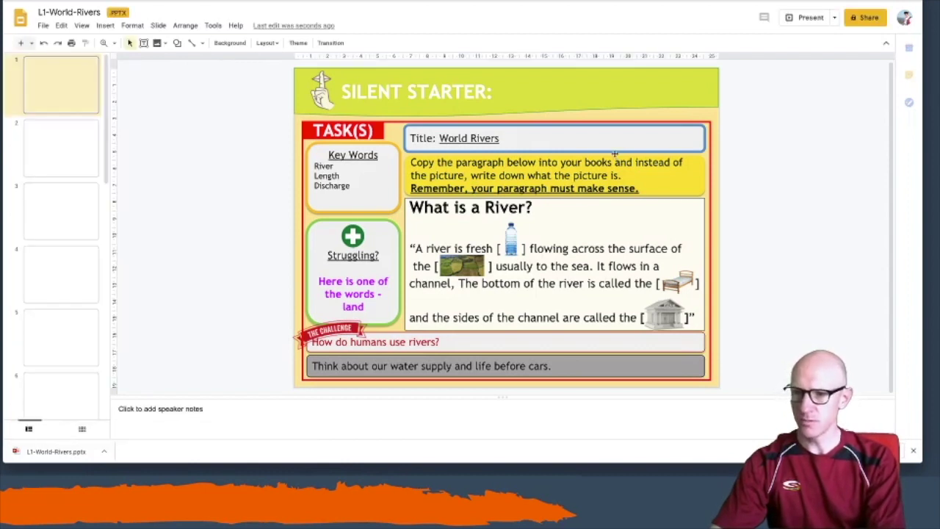
Step: Look through the Insert menu of the loaded slides, then return to the Classroom Classwork page
{"action": "left_click", "coordinate": [105, 26]}
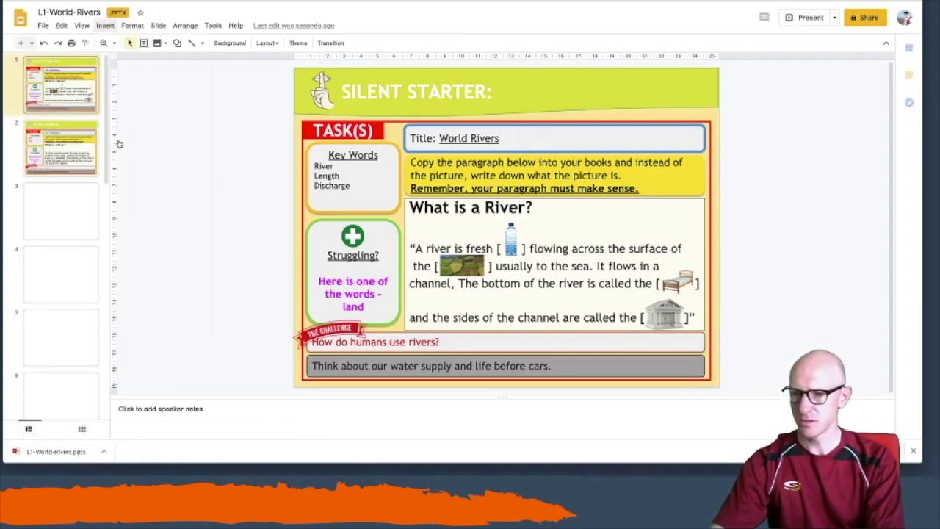
{"action": "left_click", "coordinate": [105, 26]}
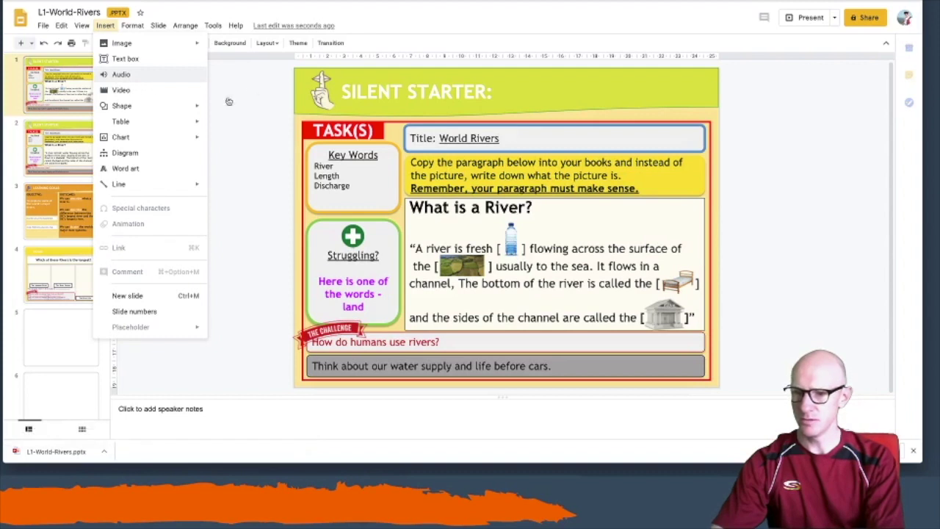
{"action": "key", "text": "Escape"}
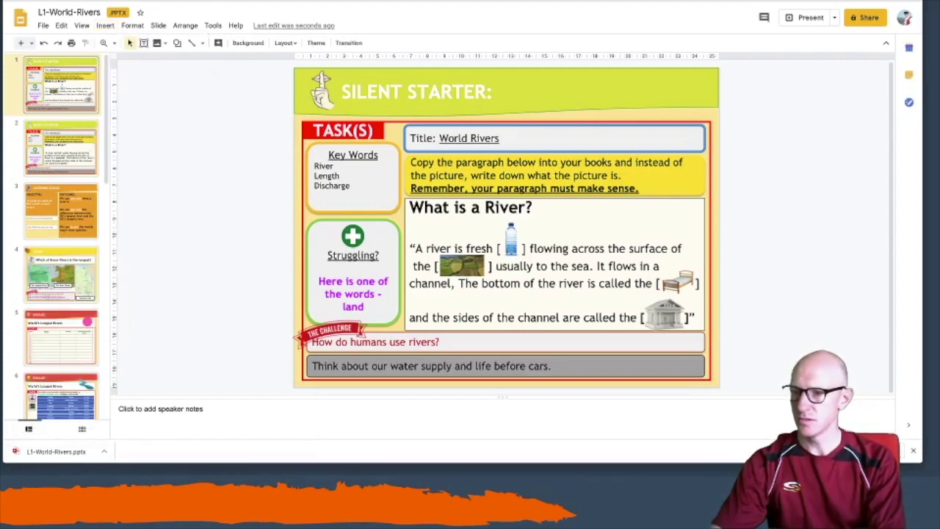
{"action": "key", "text": "ctrl+Tab"}
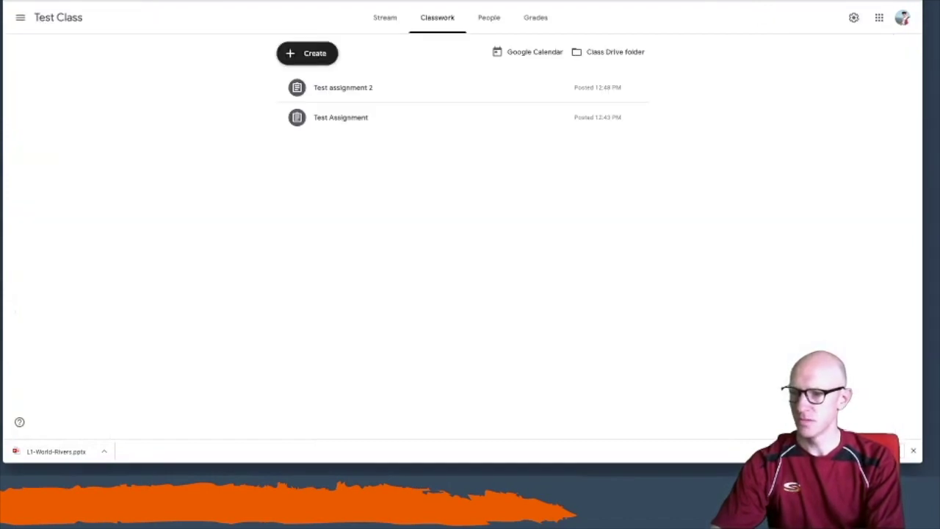
Step: Start a third assignment titled 'Tst assignment 3' and choose to attach from Google Drive
{"action": "left_click", "coordinate": [312, 58]}
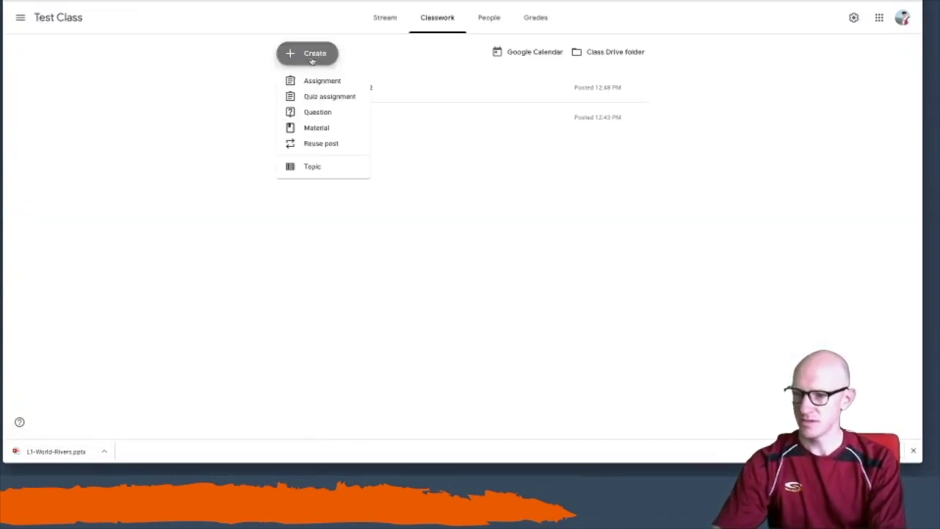
{"action": "left_click", "coordinate": [315, 84]}
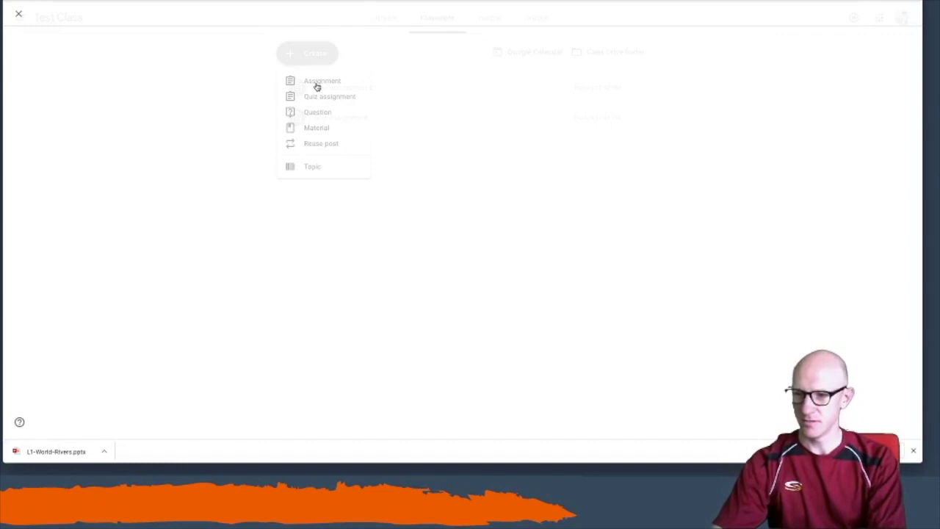
{"action": "left_click", "coordinate": [115, 56]}
{"action": "type", "text": "T"}
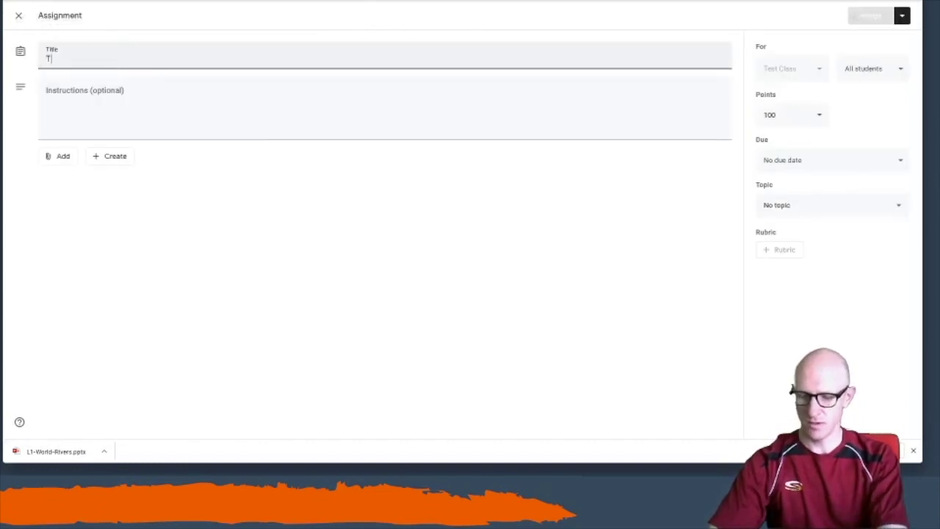
{"action": "type", "text": "st assign"}
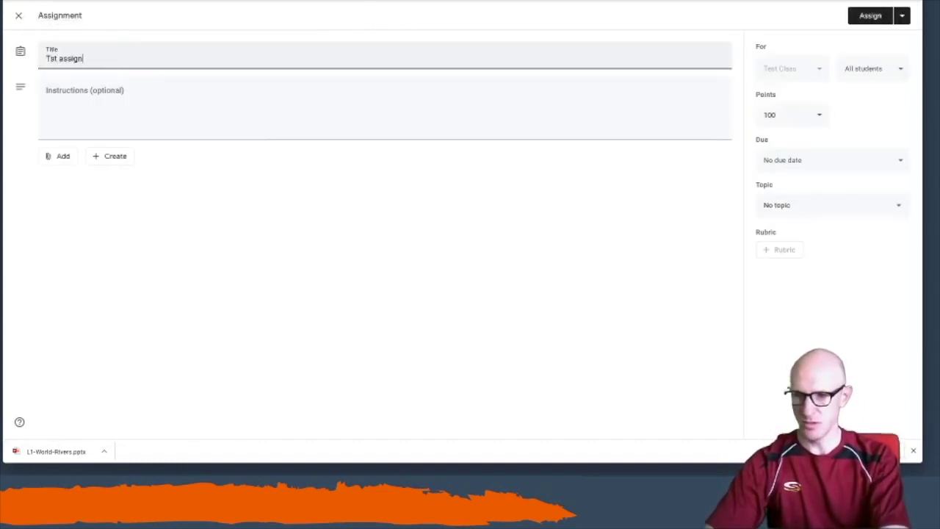
{"action": "type", "text": "ment 3"}
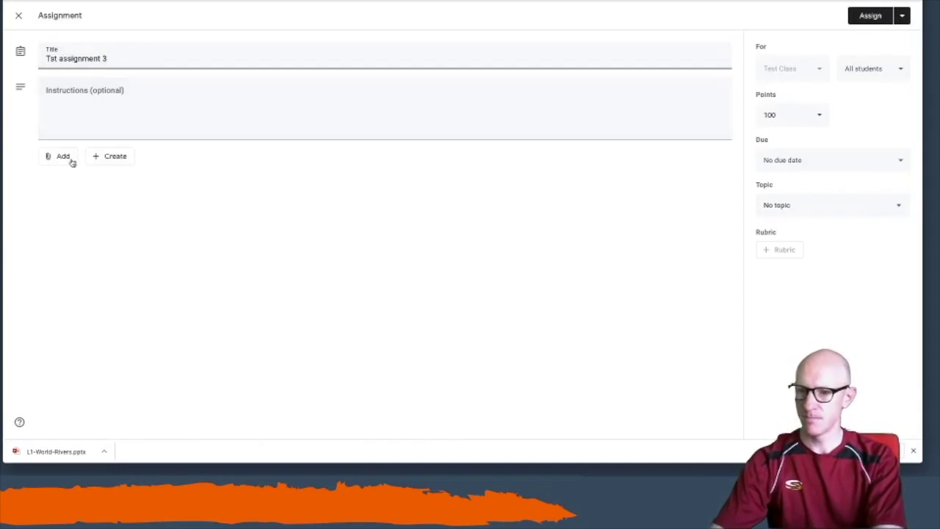
{"action": "left_click", "coordinate": [65, 158]}
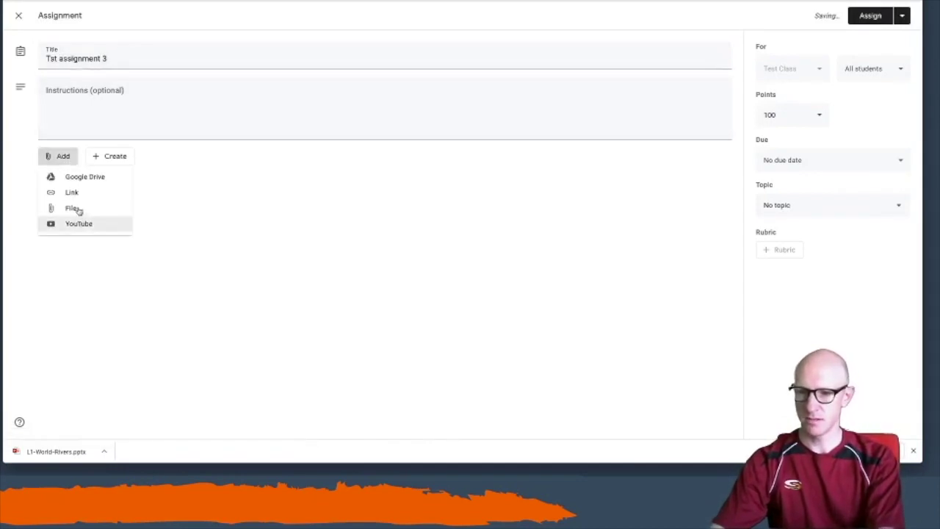
{"action": "left_click", "coordinate": [83, 178]}
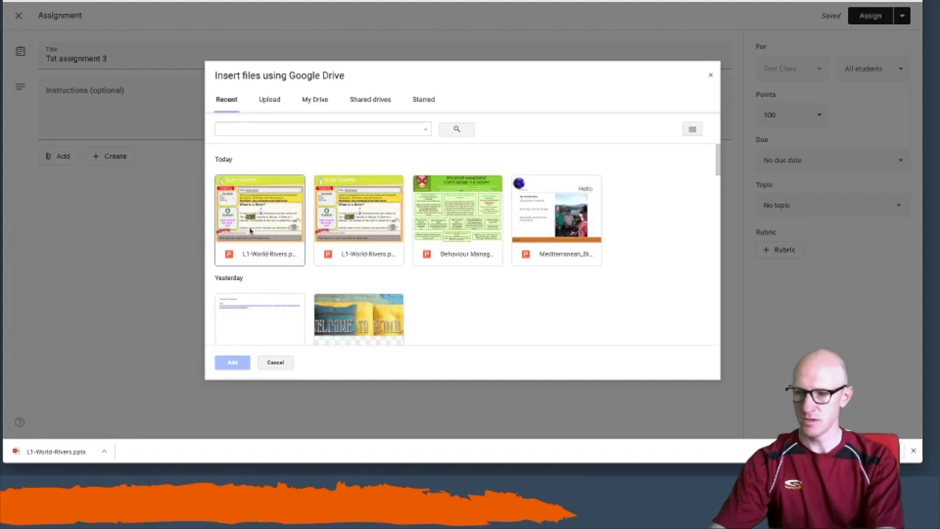
Step: Attach the recent L1-World-Rivers.pptx from Drive and post Tst assignment 3
{"action": "left_click", "coordinate": [264, 217]}
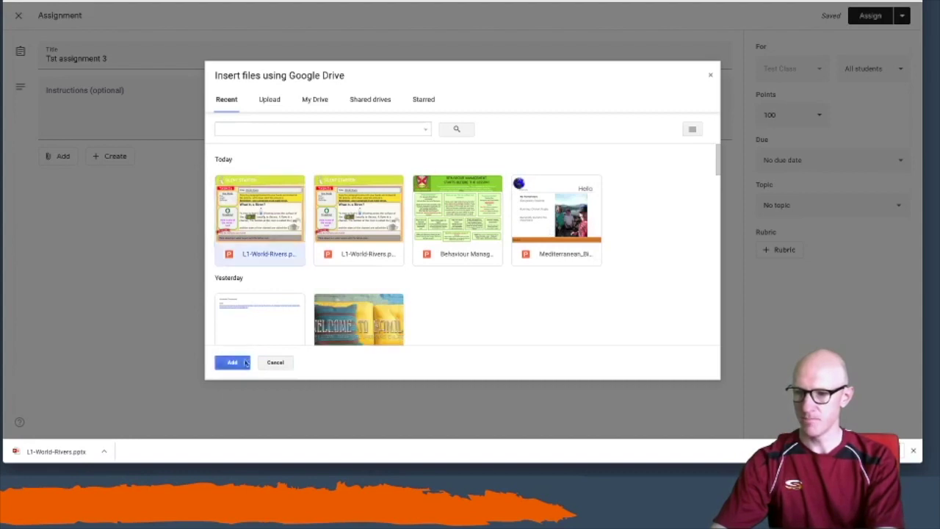
{"action": "left_click", "coordinate": [233, 362]}
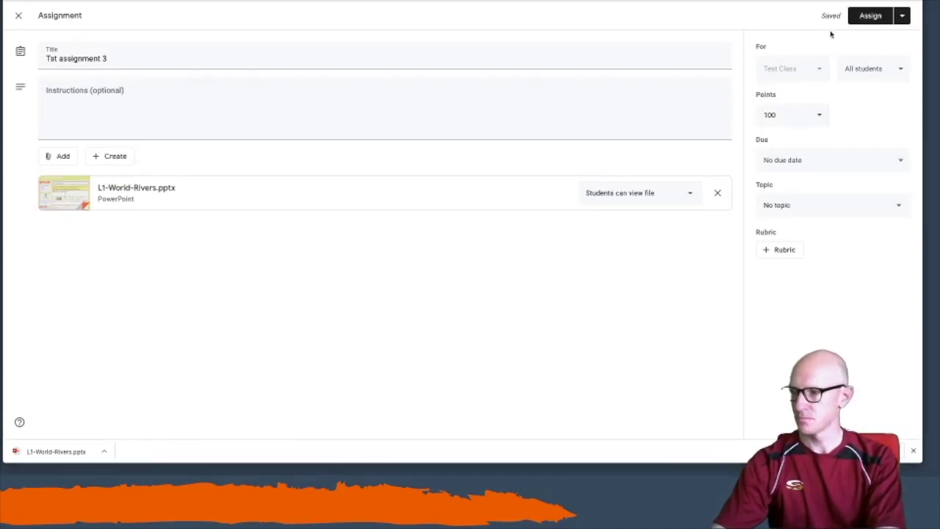
{"action": "left_click", "coordinate": [870, 17]}
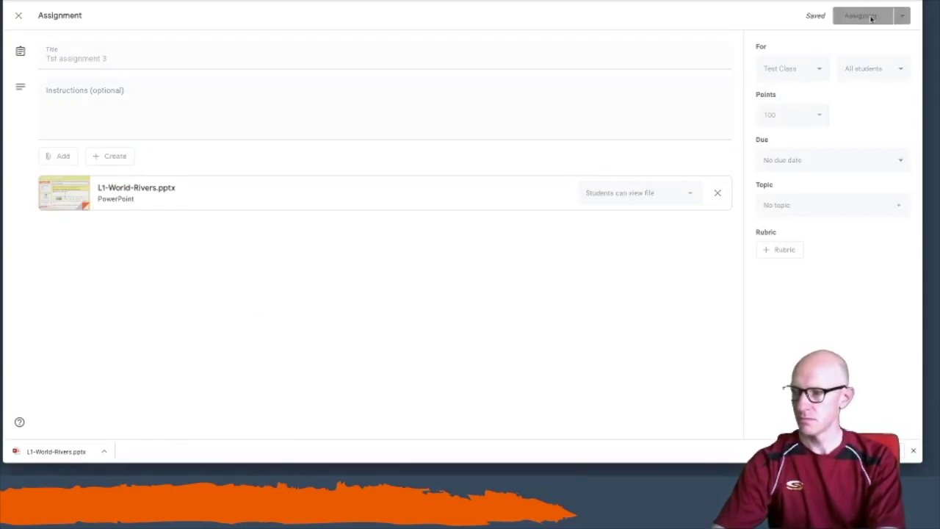